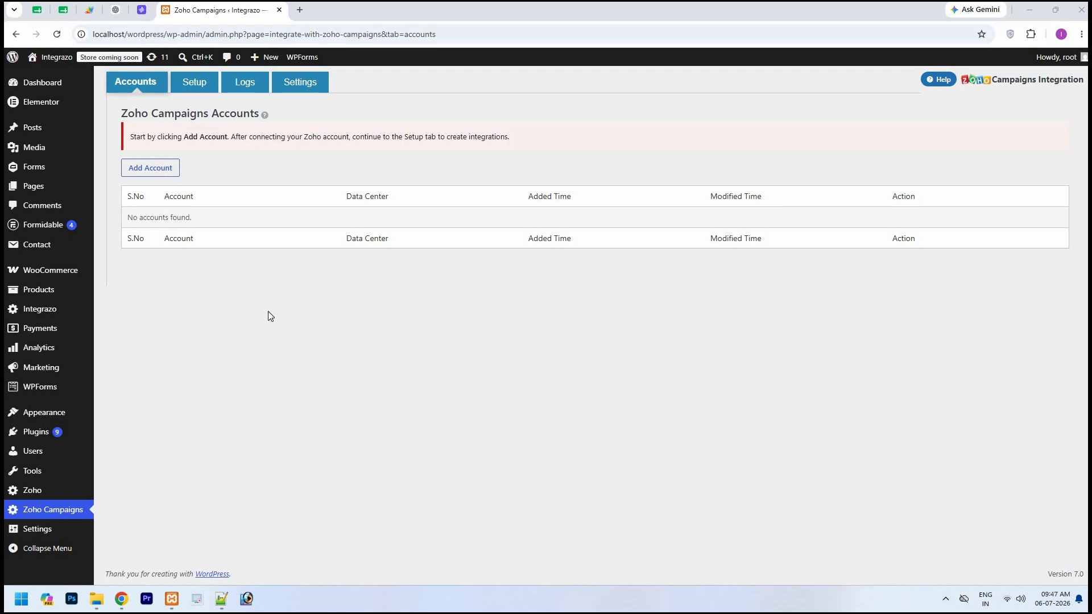
# - Start a new account setup named Zoho Campaigns with zoho.com as its data center
pyautogui.click(165, 169)
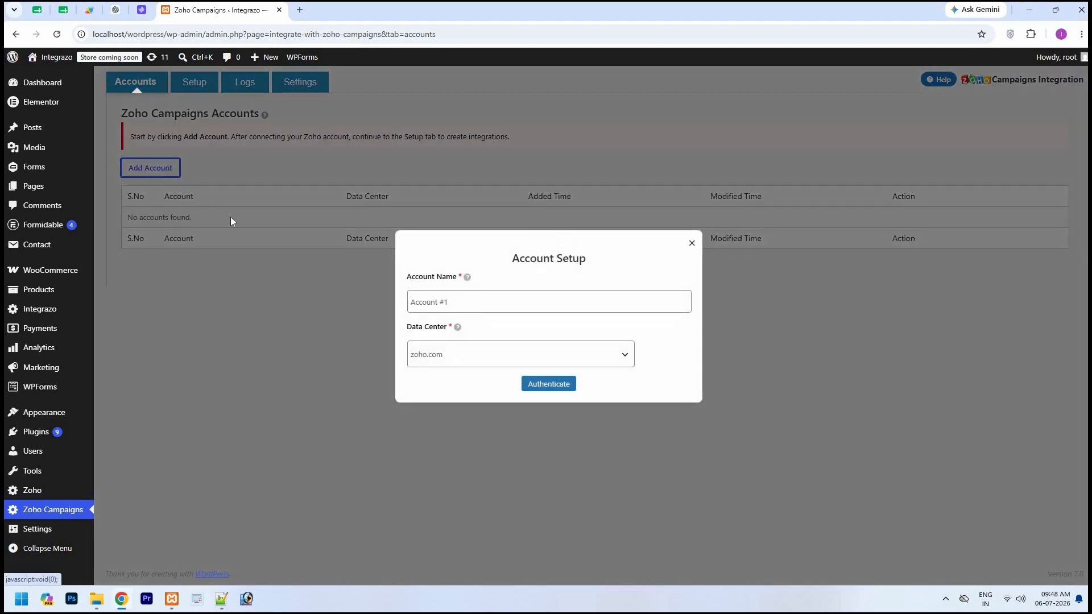
pyautogui.click(458, 299)
pyautogui.hotkey('ctrl', 'a')
pyautogui.write('Zoho Campaigns')
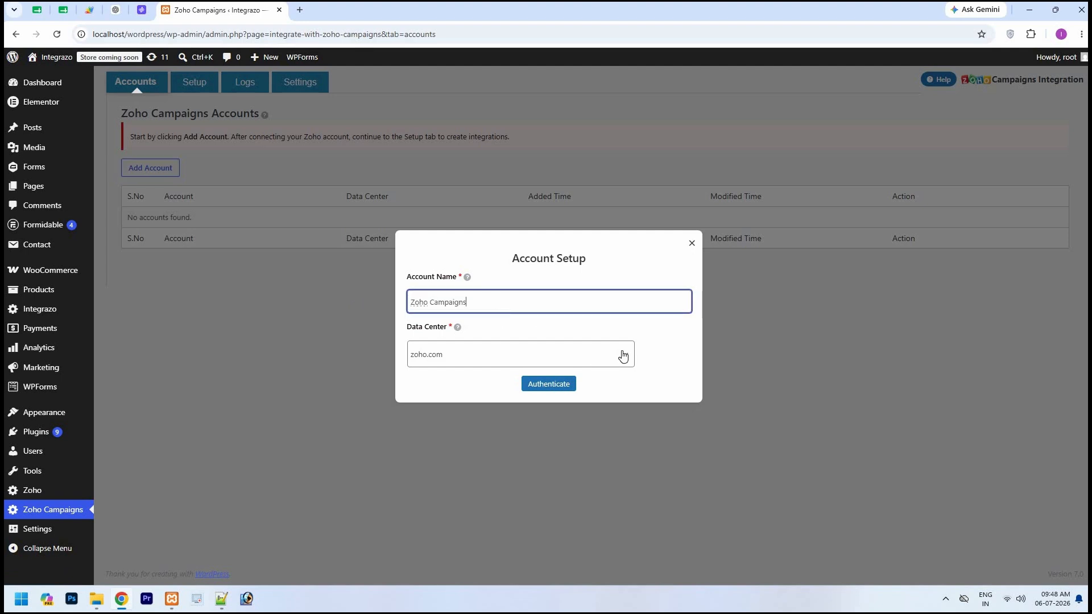
pyautogui.click(625, 356)
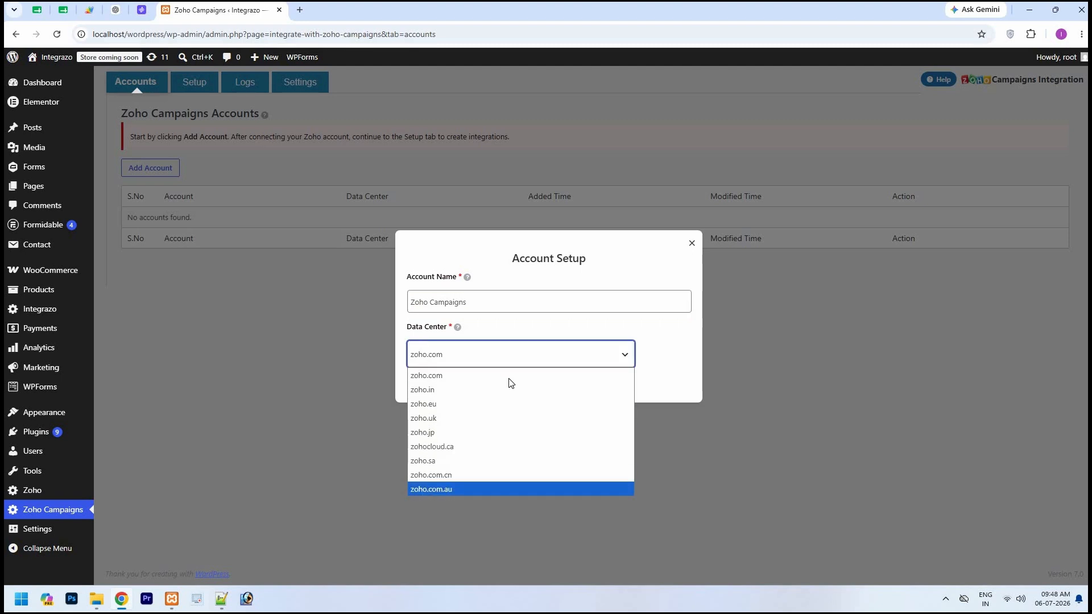
pyautogui.click(644, 372)
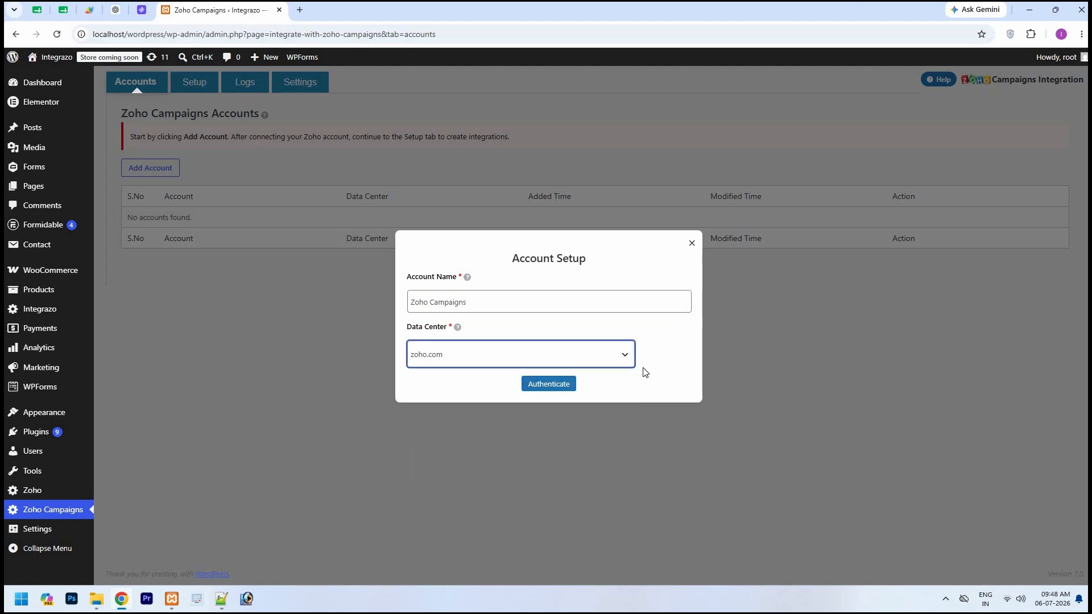
pyautogui.click(641, 373)
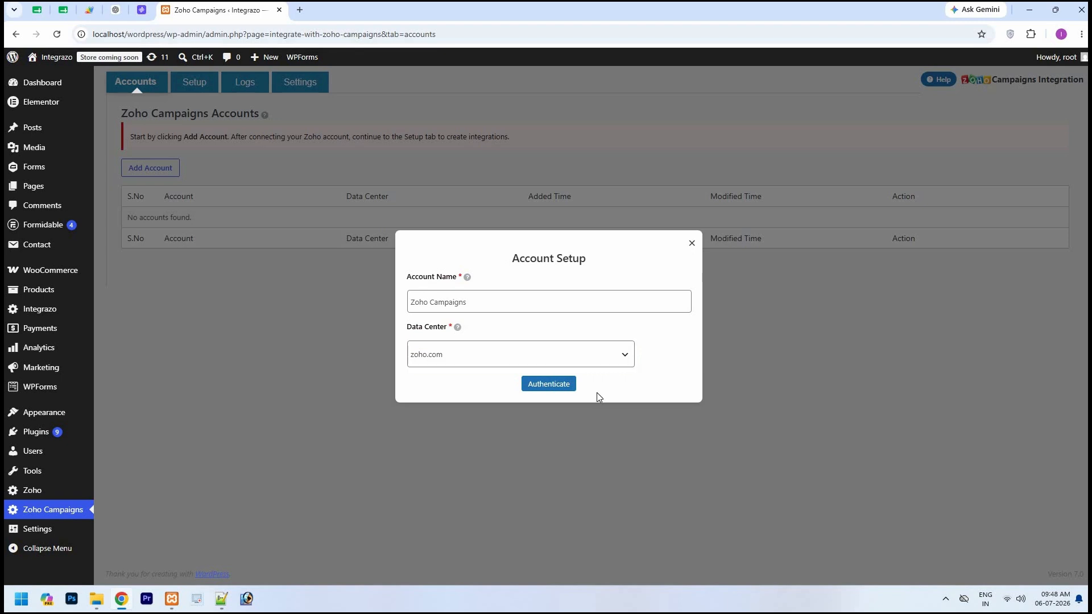
# - Authenticate the new account and allow Integrazo to access the Campaigns data in the Zoho account
pyautogui.click(551, 387)
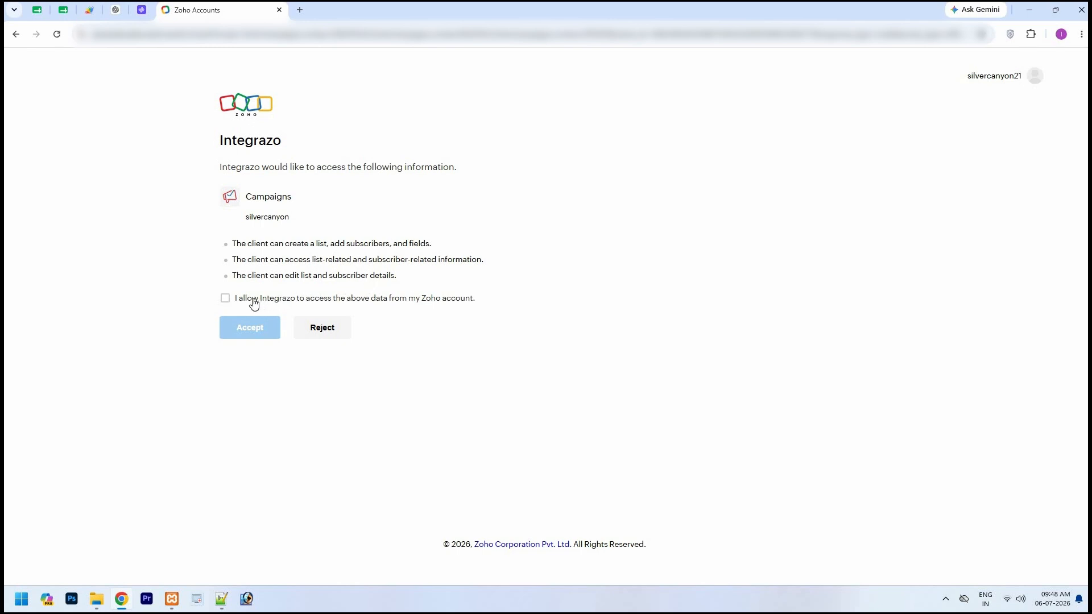
pyautogui.click(225, 300)
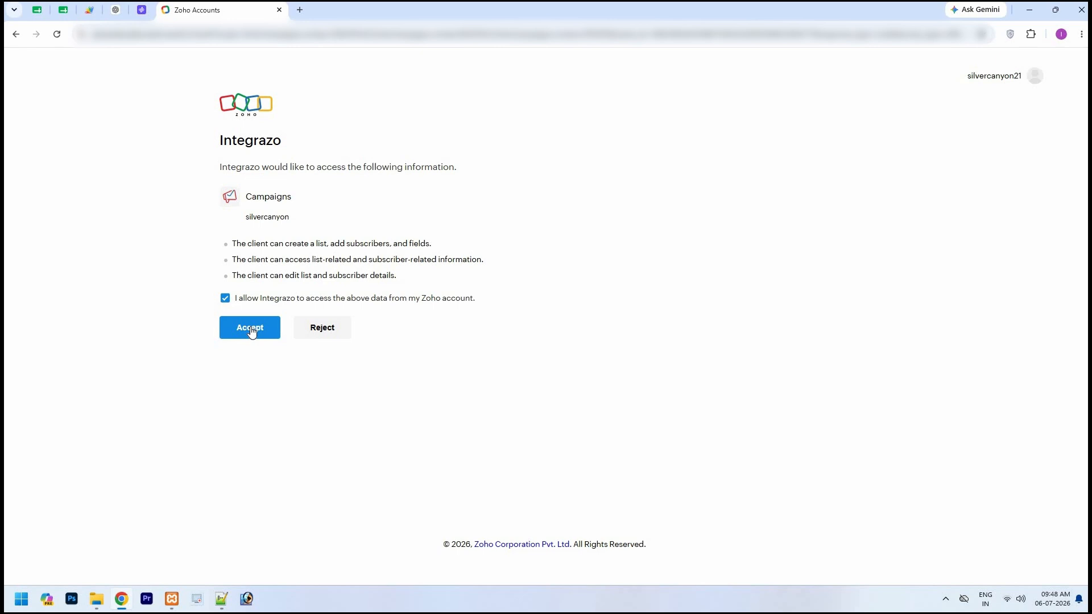
pyautogui.click(251, 332)
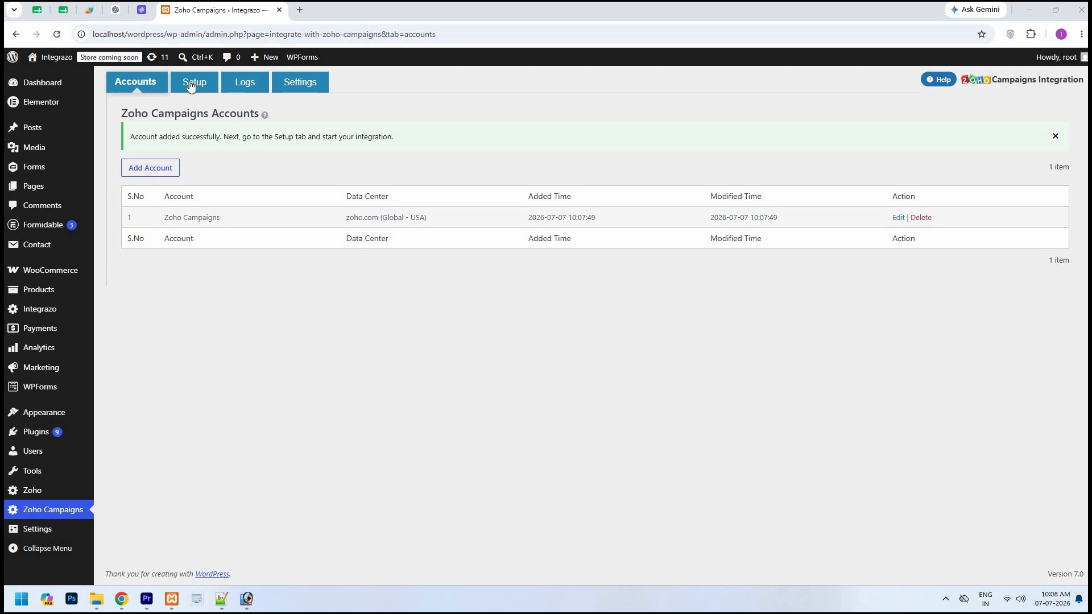
# - Create an integration named Test linking the WPForms Simple Contact Form to the Zoho Campaigns account and My Sample List
pyautogui.click(191, 84)
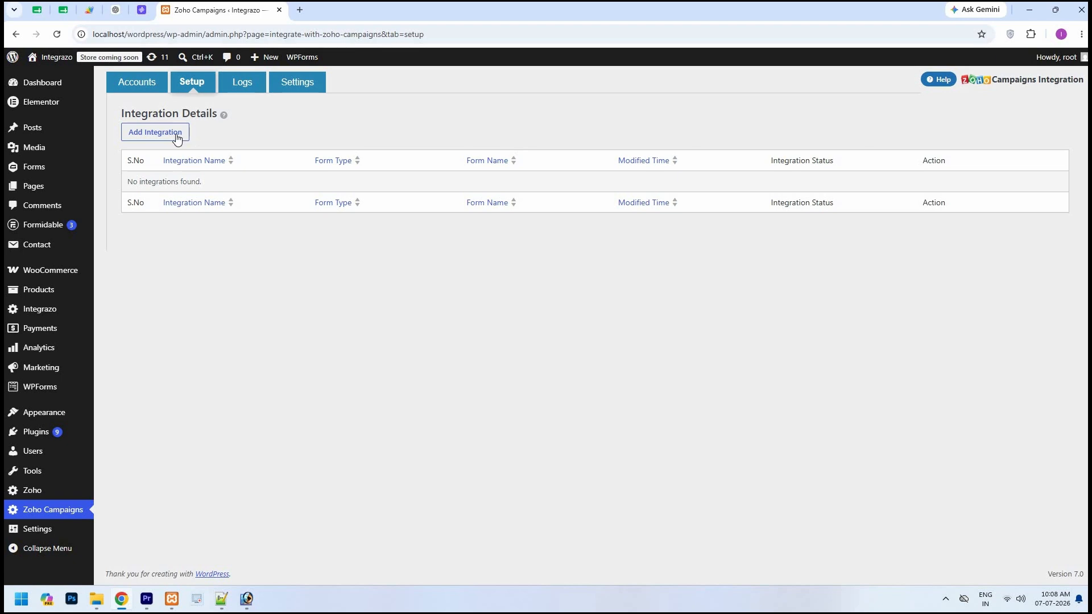
pyautogui.click(176, 137)
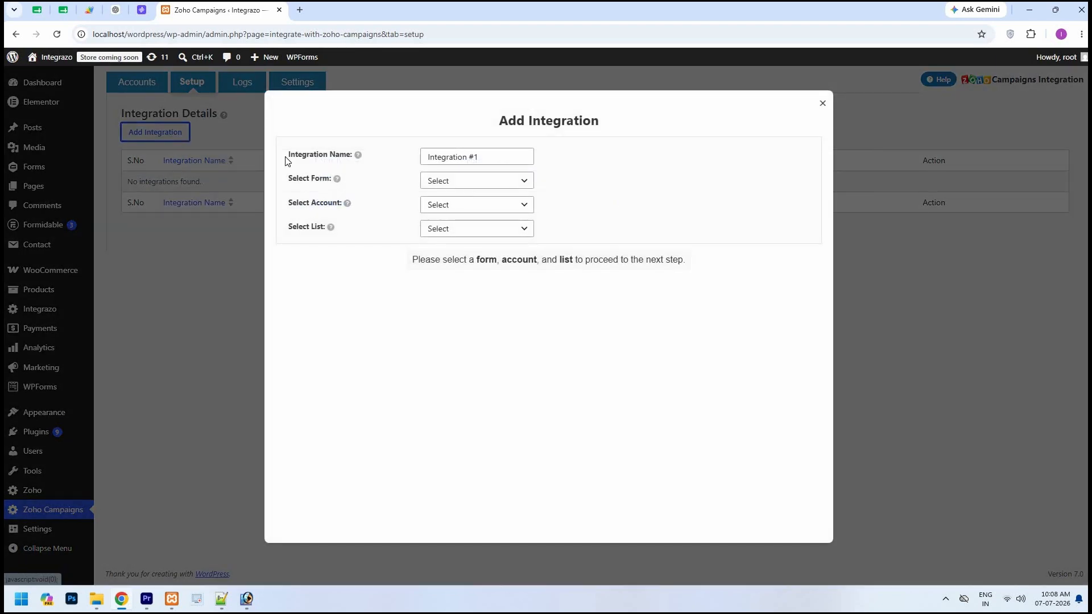
pyautogui.tripleClick(515, 164)
pyautogui.write('Test')
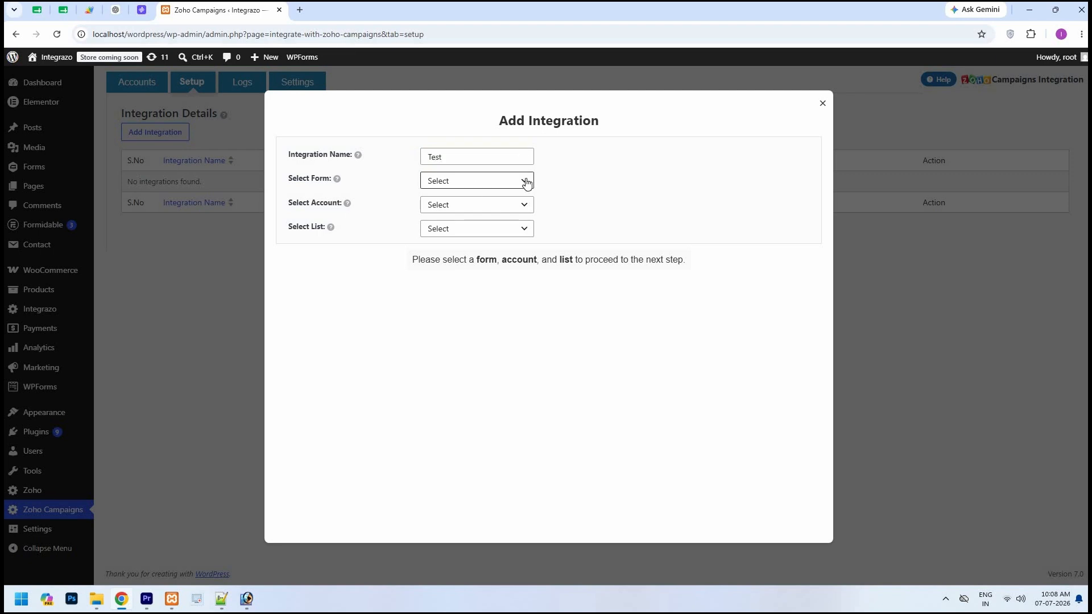
pyautogui.click(523, 180)
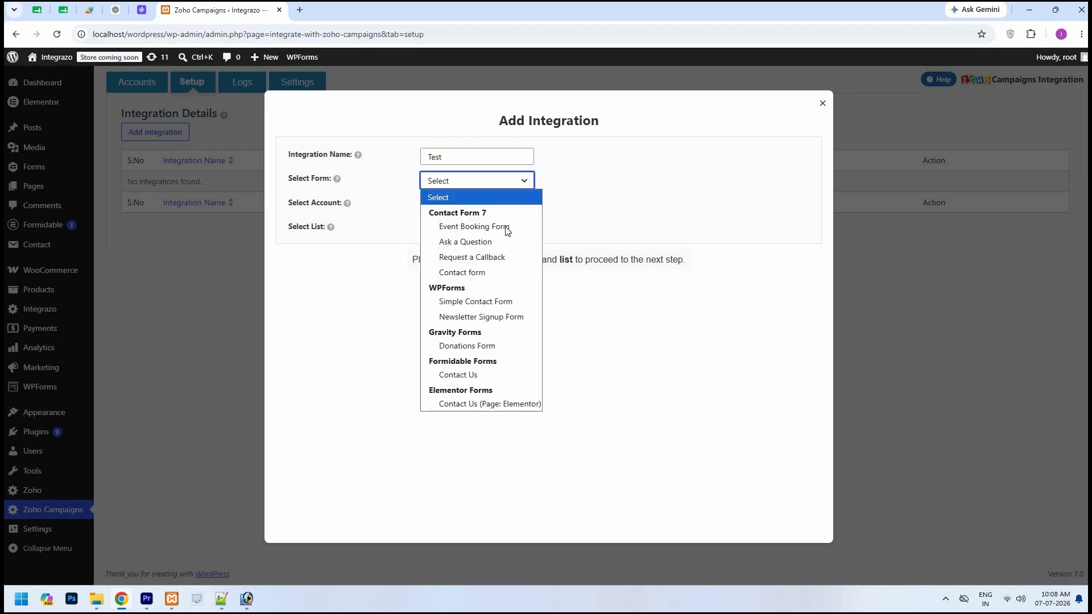
pyautogui.click(462, 302)
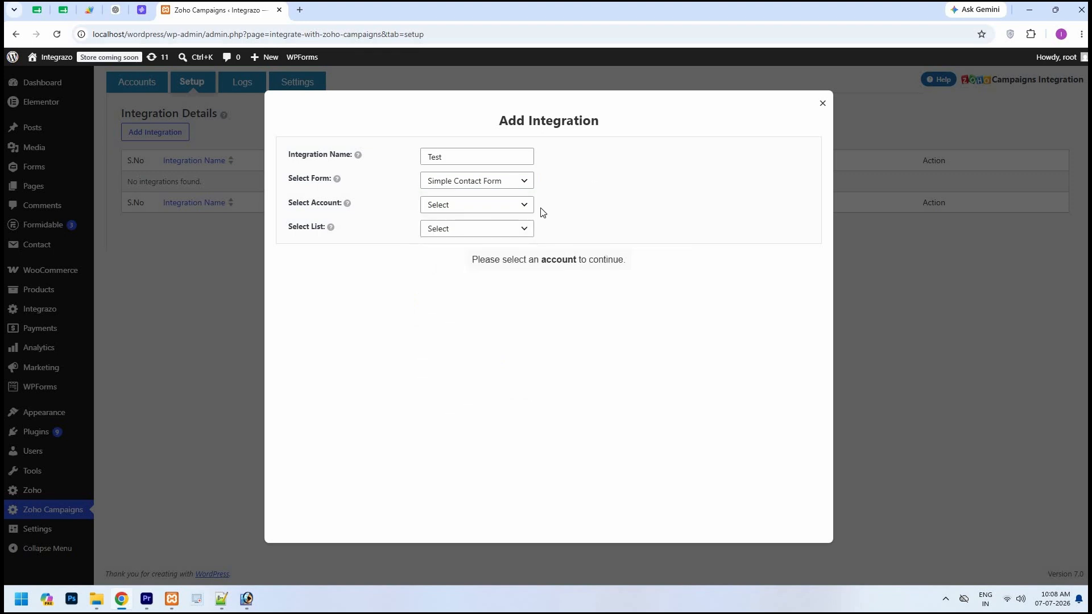
pyautogui.click(527, 212)
pyautogui.click(515, 238)
pyautogui.click(528, 232)
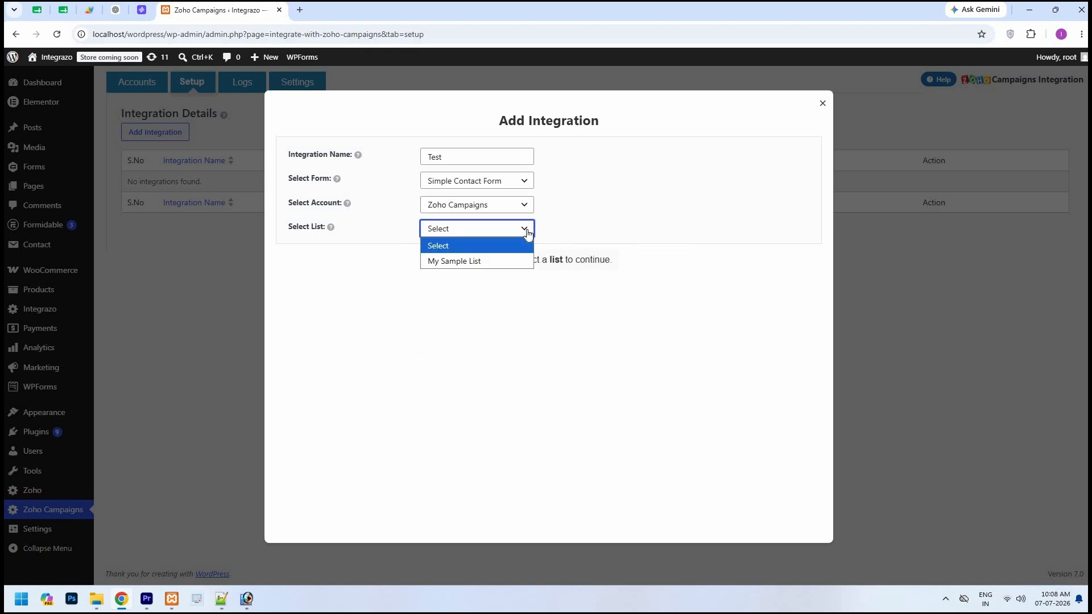
pyautogui.click(503, 264)
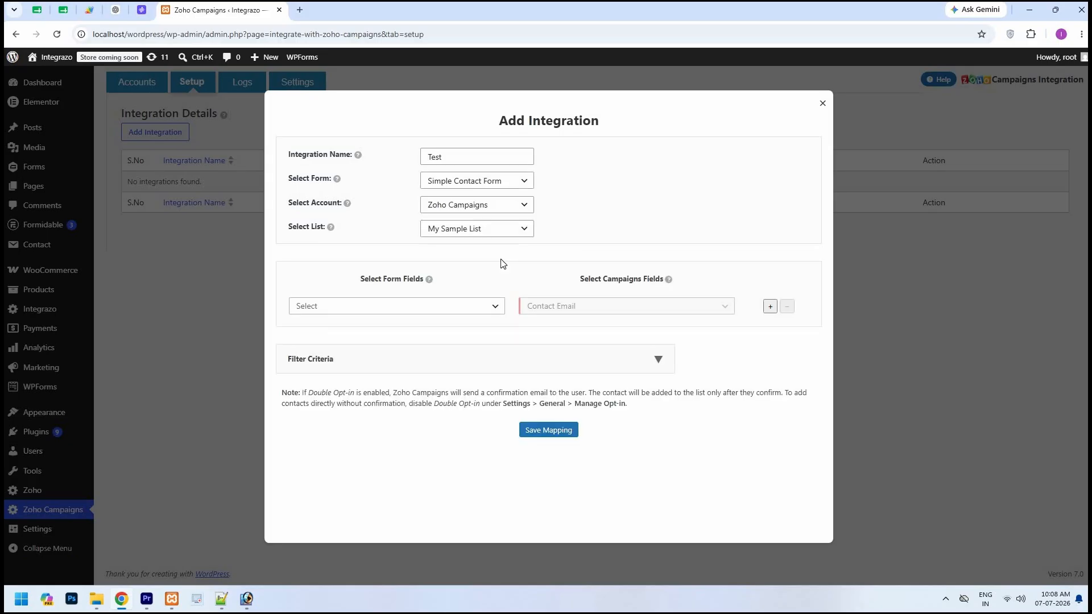
# - Map the Email form field to Contact Email, and add a second mapping from Name to First Name
pyautogui.click(493, 307)
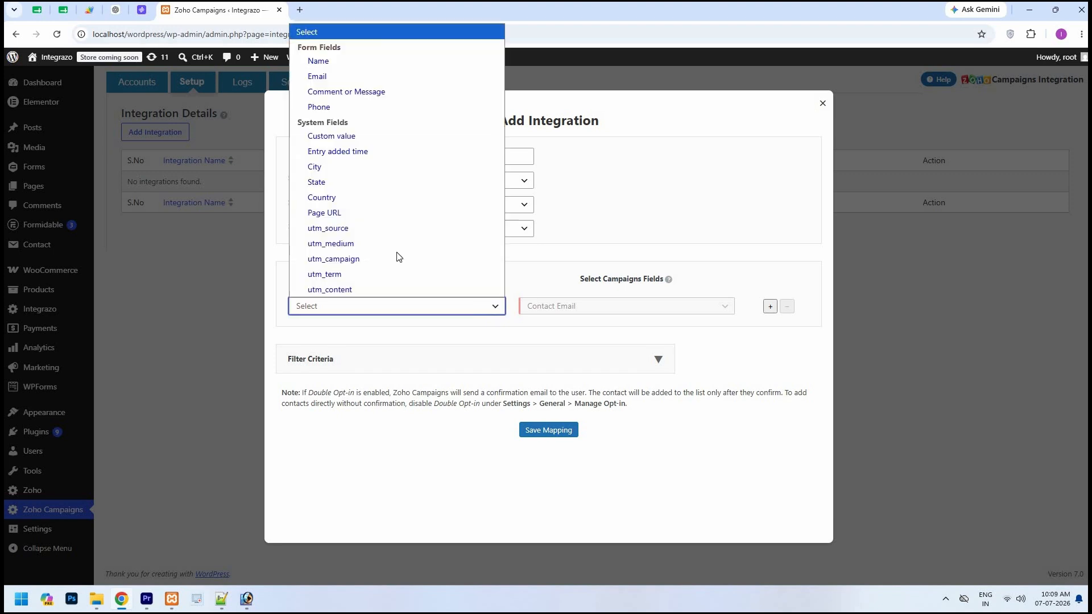
pyautogui.click(327, 77)
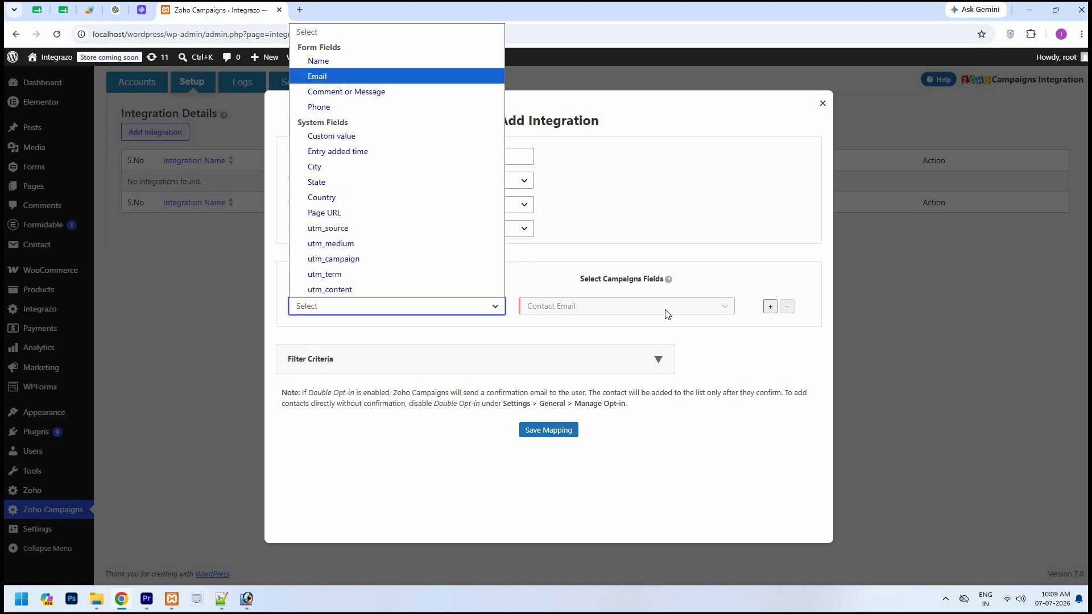
pyautogui.click(770, 307)
pyautogui.click(626, 338)
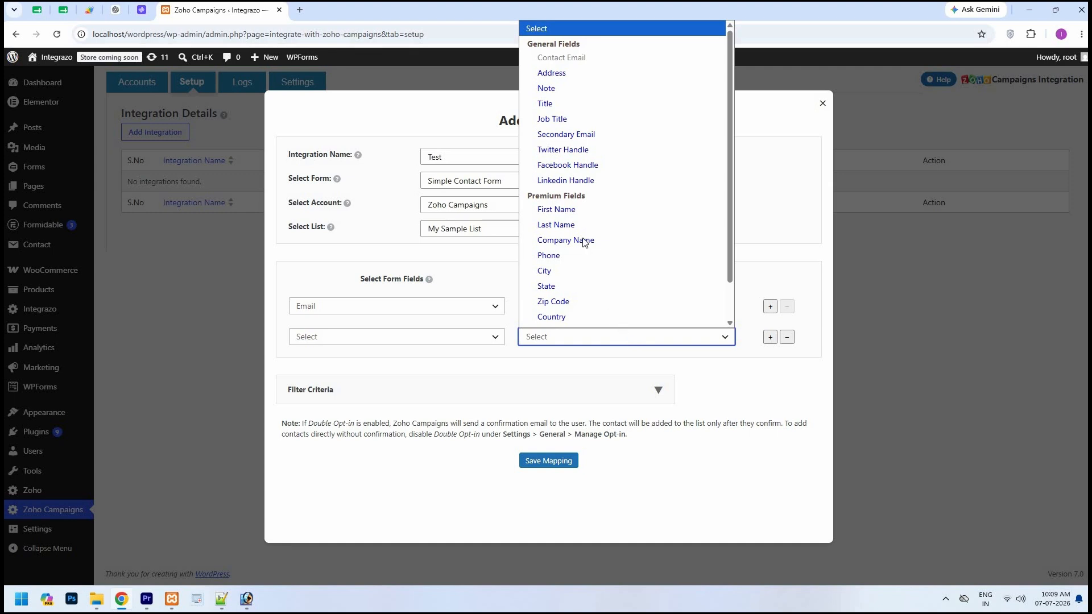
pyautogui.click(487, 339)
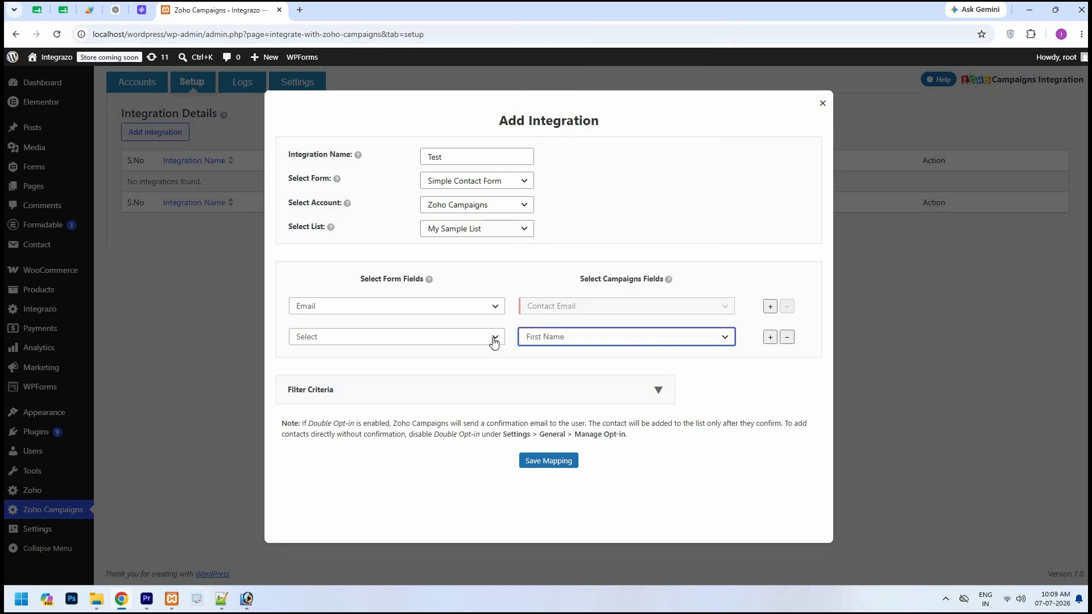
pyautogui.click(456, 334)
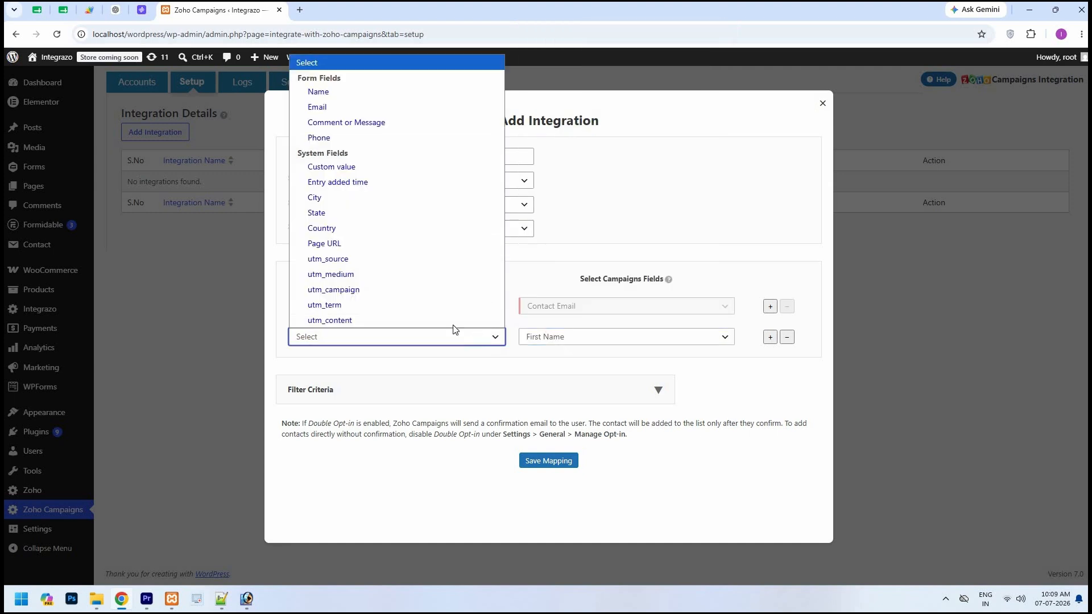
pyautogui.click(345, 95)
pyautogui.click(754, 356)
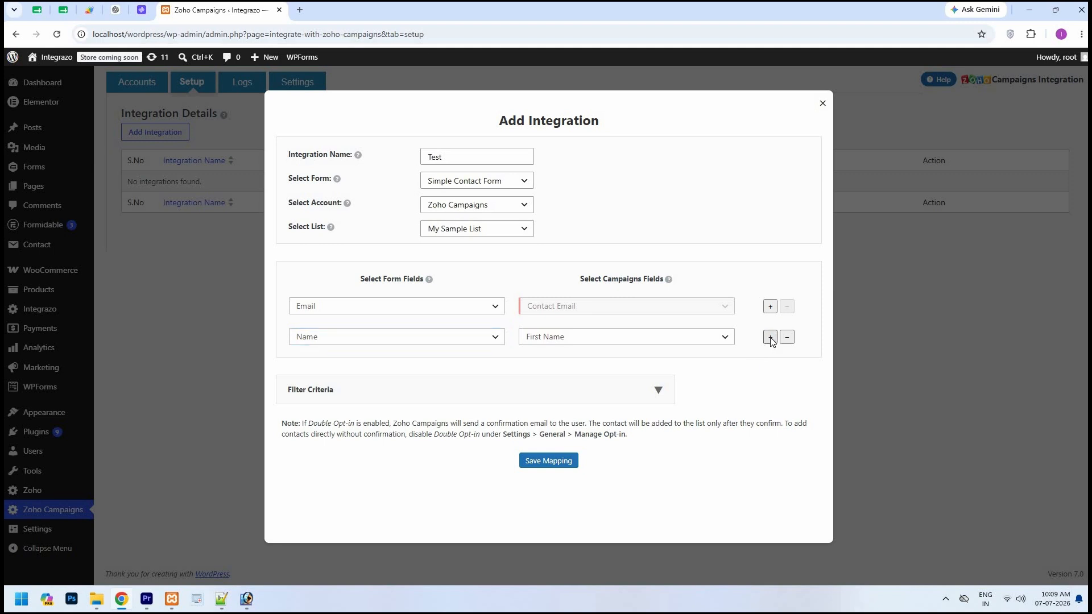
pyautogui.click(770, 339)
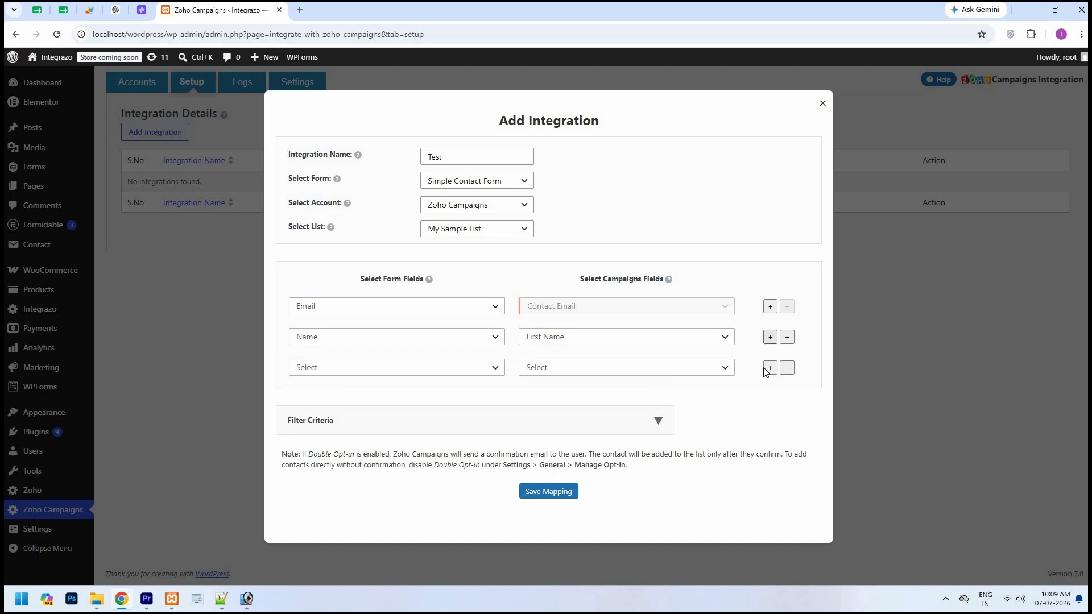
pyautogui.click(725, 372)
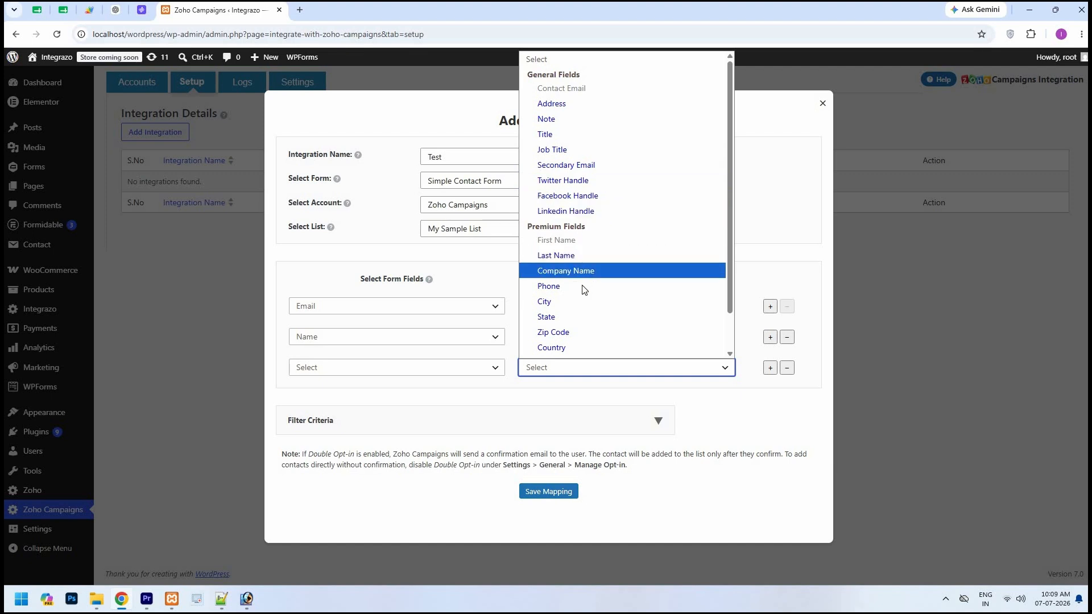
pyautogui.scroll(-1, 583, 288)
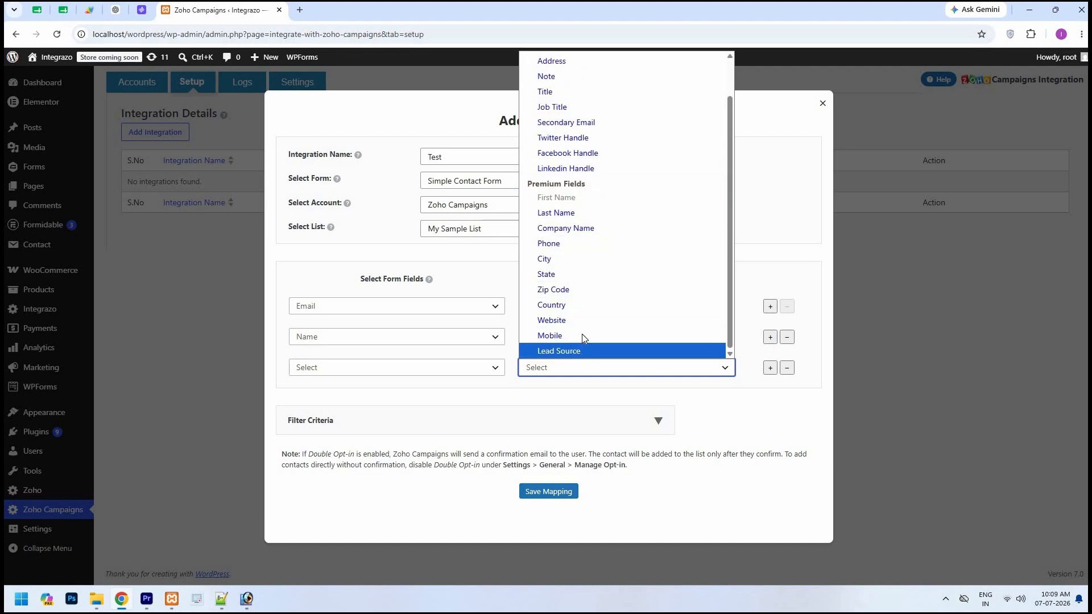
pyautogui.click(748, 393)
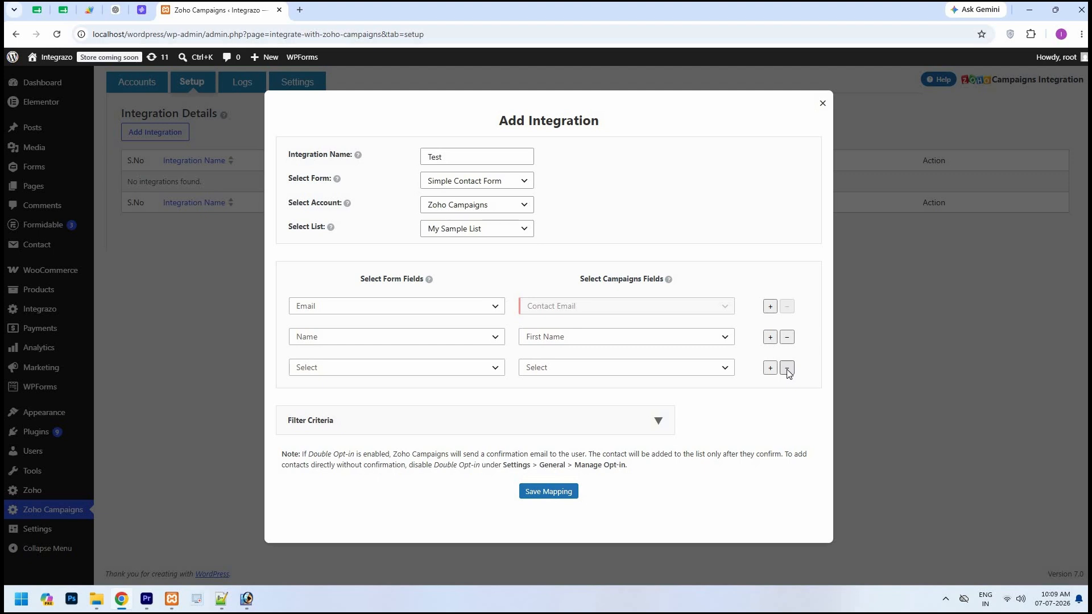
pyautogui.click(787, 368)
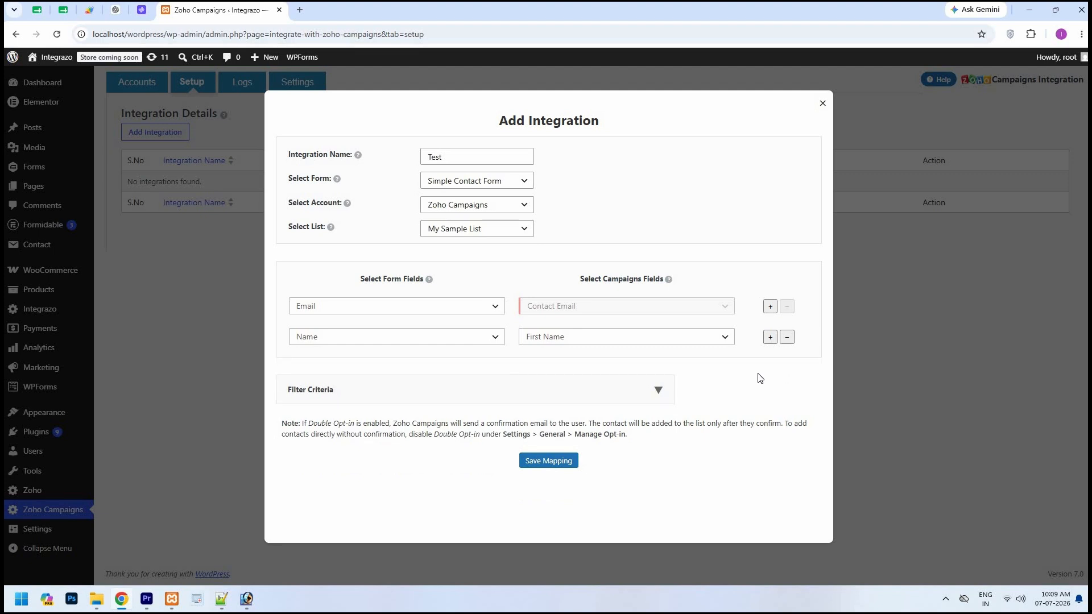
# - Look over the filter criteria options without setting any, and save the integration's field mapping
pyautogui.click(658, 391)
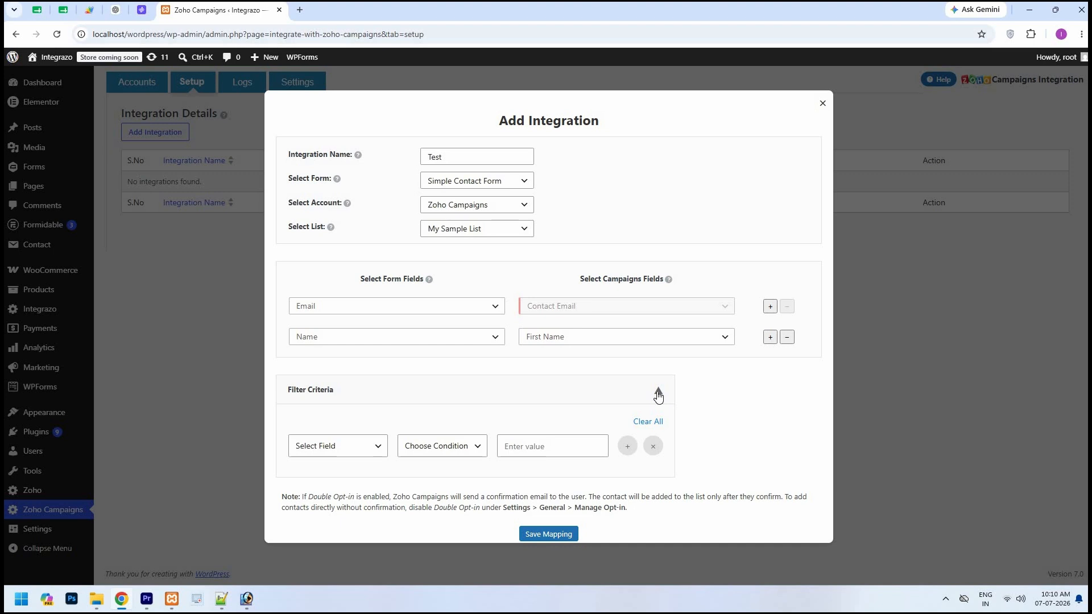
pyautogui.click(658, 392)
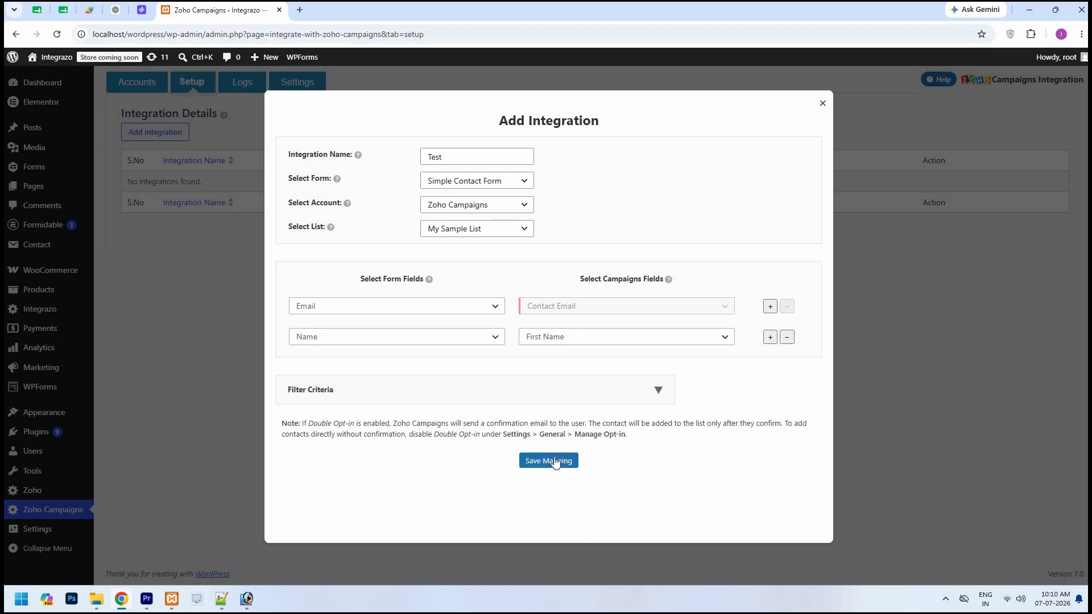
pyautogui.click(555, 461)
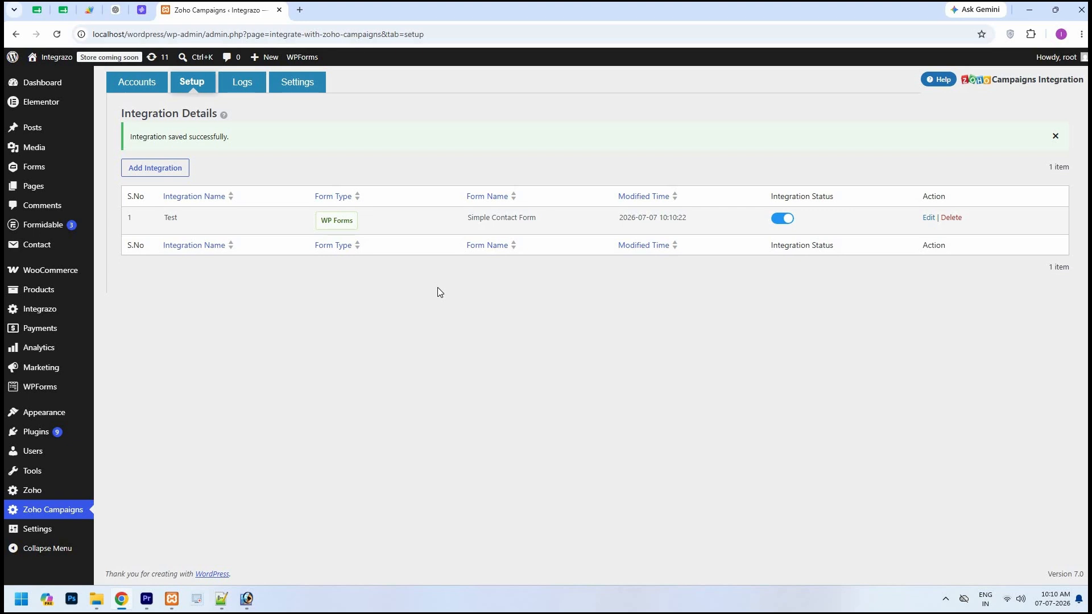
# - Switch the Test integration's status off and back on
pyautogui.click(776, 221)
pyautogui.click(788, 222)
# - Open the integration logs
pyautogui.click(248, 94)
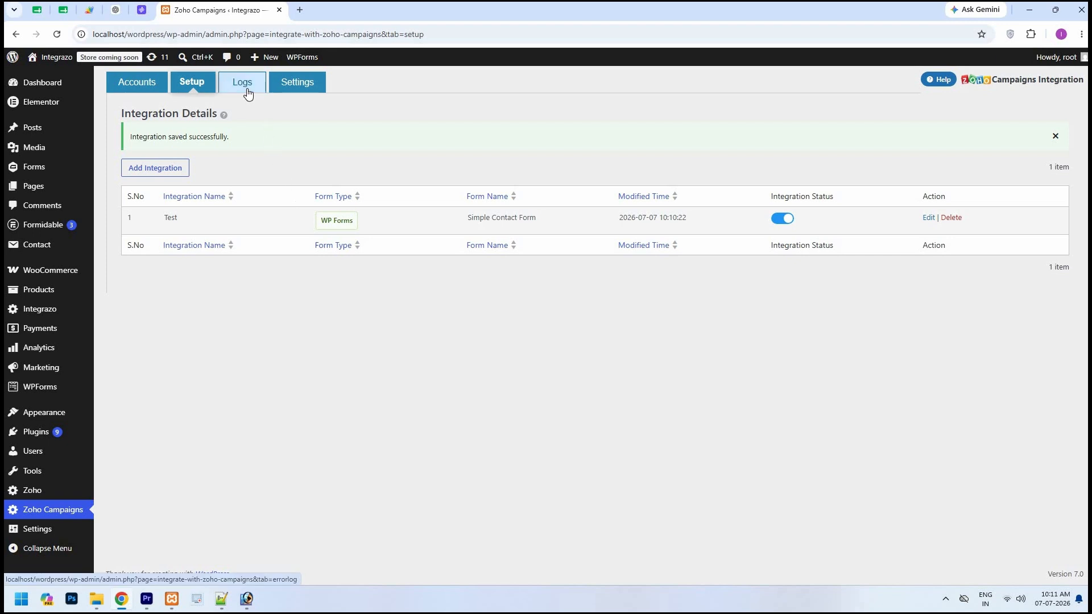